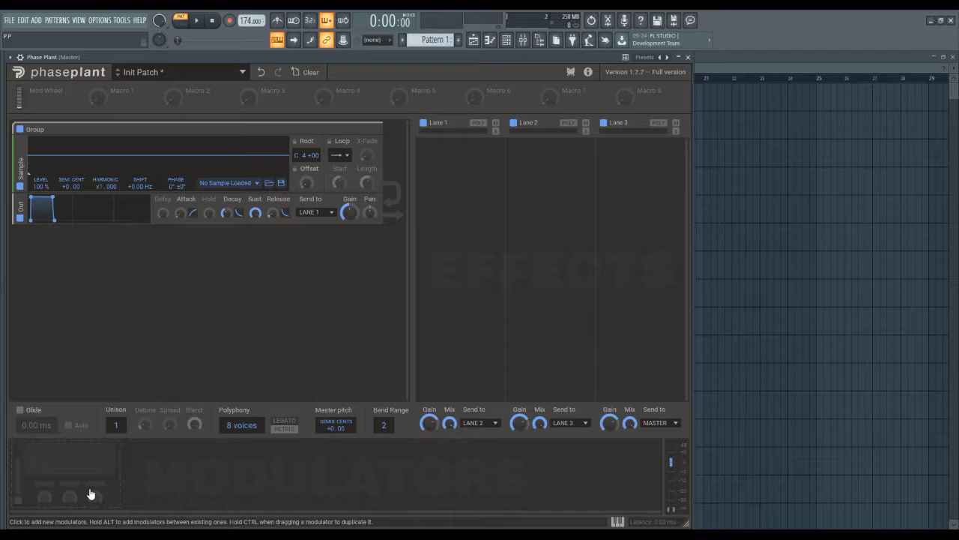
# Add two more Sample generators to the group and load Bass Upright (D2) into the first one
pyautogui.keyDown('ctrl'); pyautogui.click(23, 171); pyautogui.keyUp('ctrl')
pyautogui.keyDown('ctrl'); pyautogui.click(24, 173); pyautogui.keyUp('ctrl')
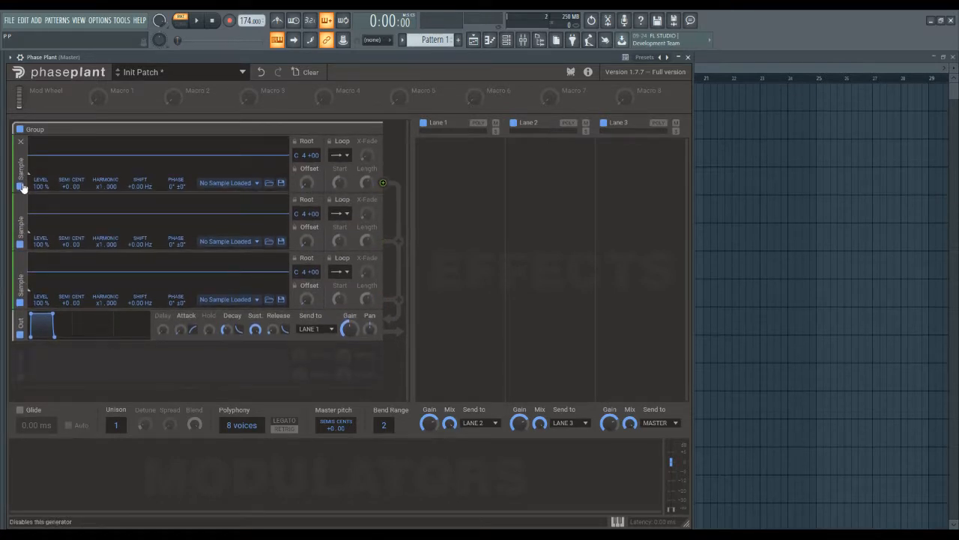
pyautogui.click(224, 185)
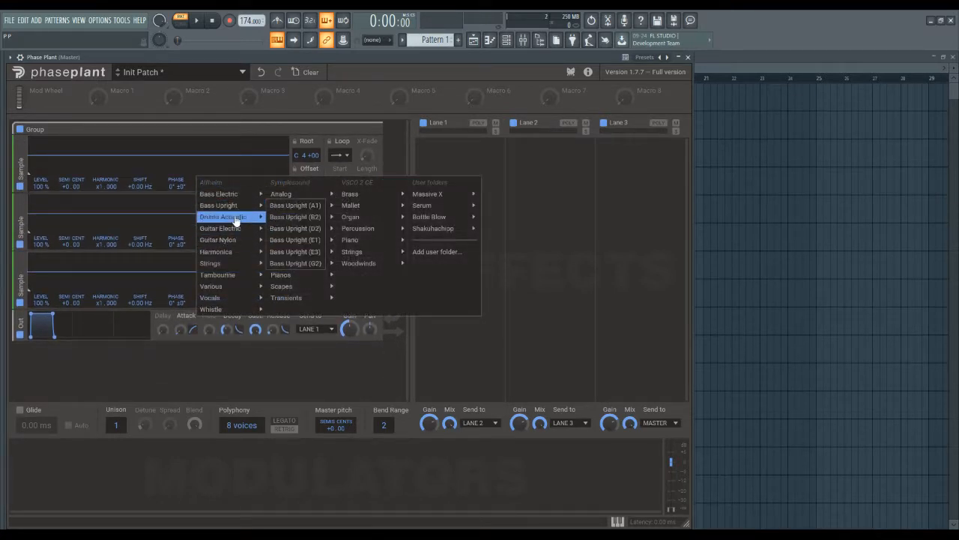
pyautogui.click(295, 228)
# Load Guitar Electric (E2) into the second Sample generator and a Tambourine Shake sample into the third
pyautogui.click(225, 241)
pyautogui.moveTo(229, 295)
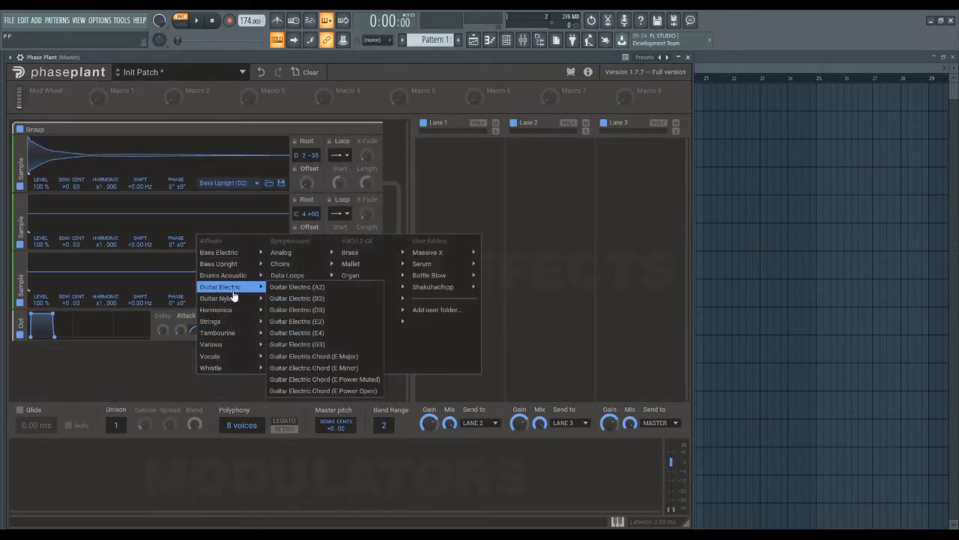
pyautogui.click(320, 320)
pyautogui.click(235, 300)
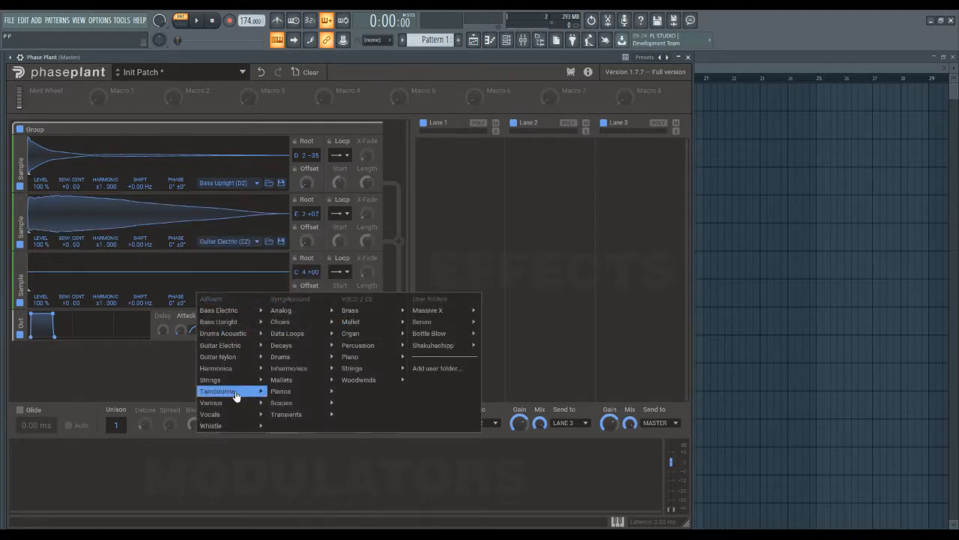
pyautogui.moveTo(235, 392)
pyautogui.click(298, 426)
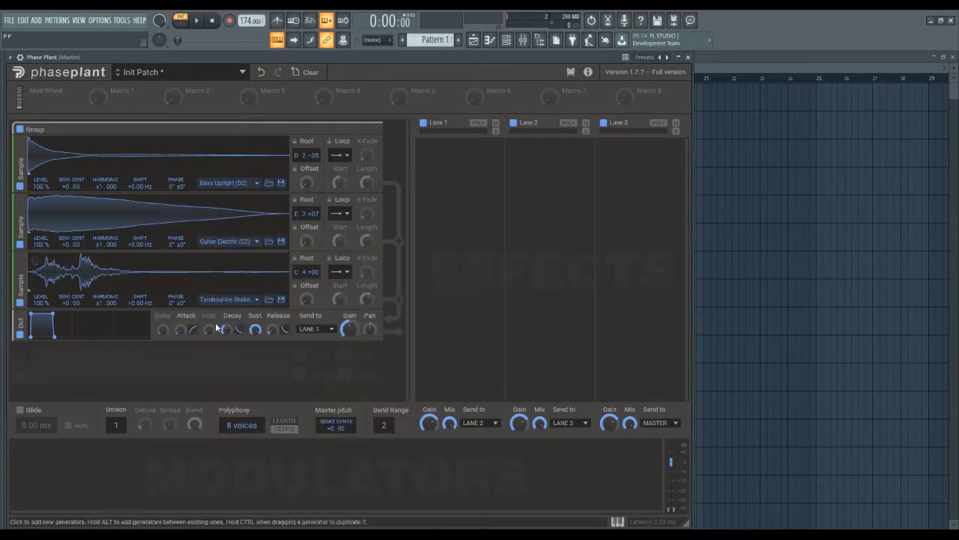
# Remove the Bass Upright and Guitar Electric generators, keeping only the tambourine one
pyautogui.click(20, 141)
pyautogui.click(20, 141)
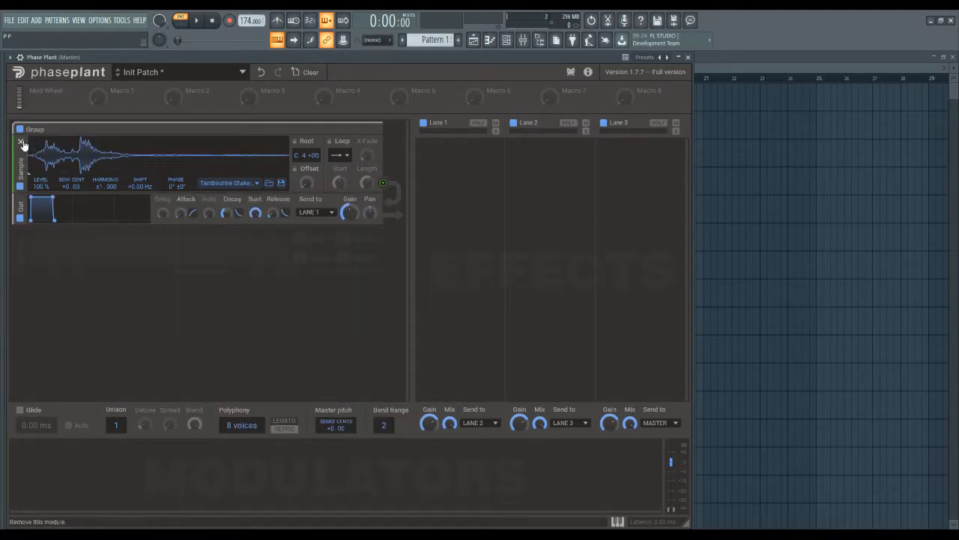
# Browse the factory and user-folder sample presets for the remaining Sample generator without choosing one
pyautogui.click(239, 183)
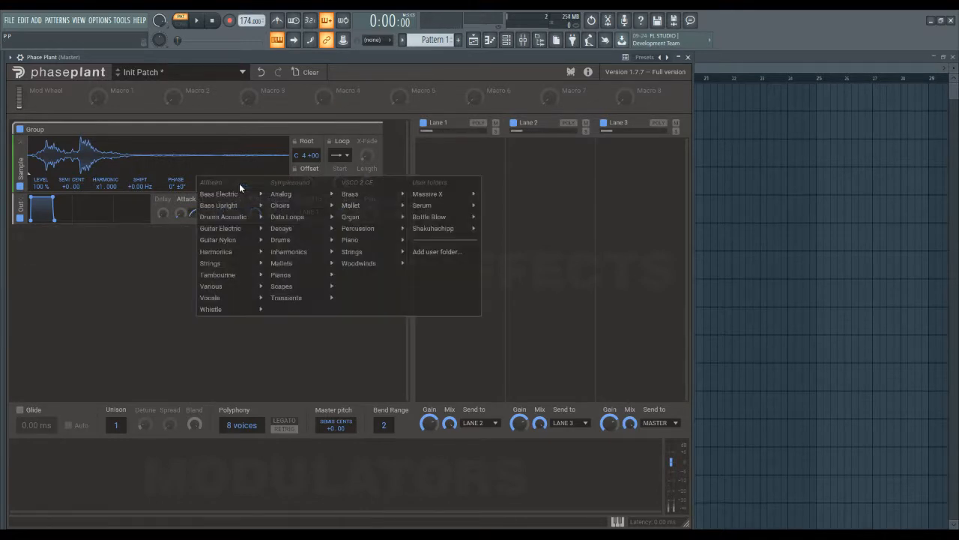
pyautogui.moveTo(238, 207)
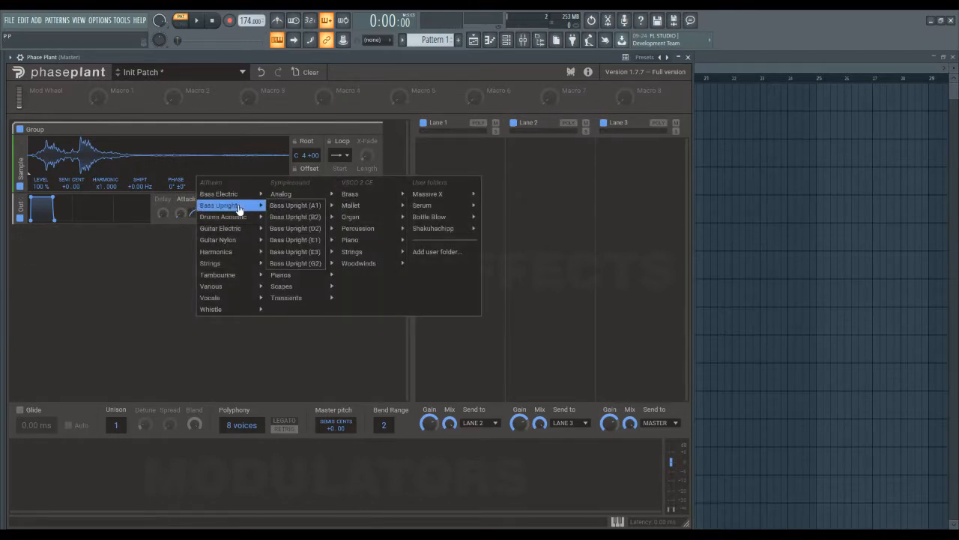
pyautogui.moveTo(213, 303)
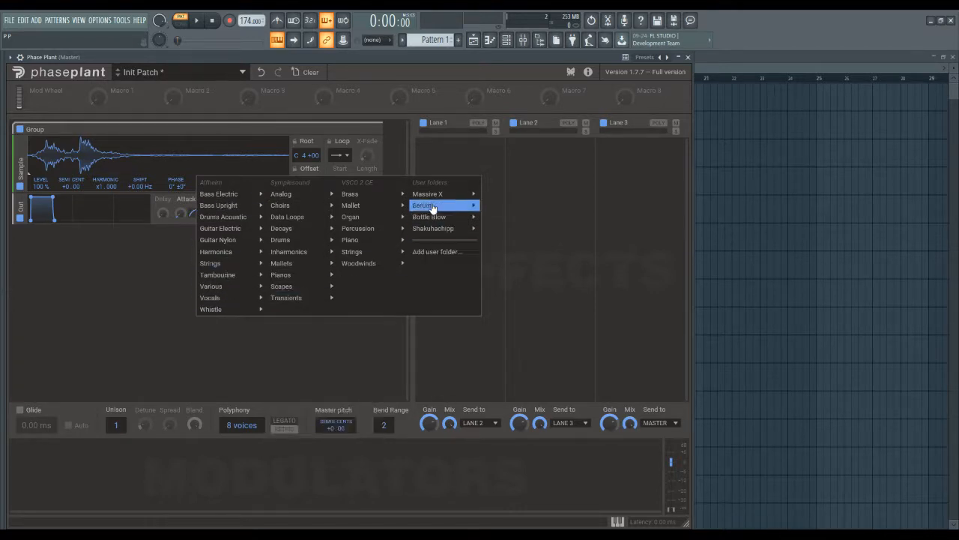
pyautogui.click(82, 311)
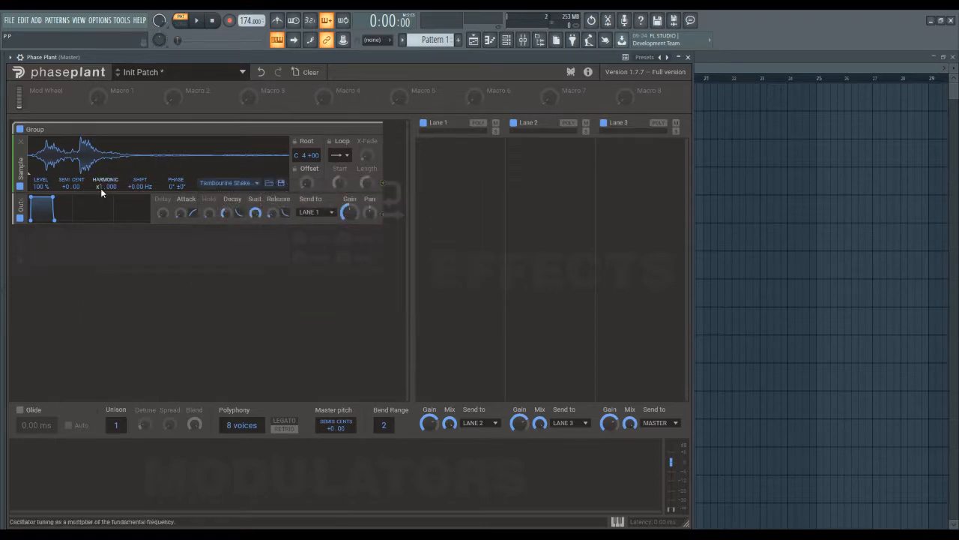
pyautogui.moveTo(102, 193); pyautogui.dragTo(68, 186)
pyautogui.doubleClick(68, 186)
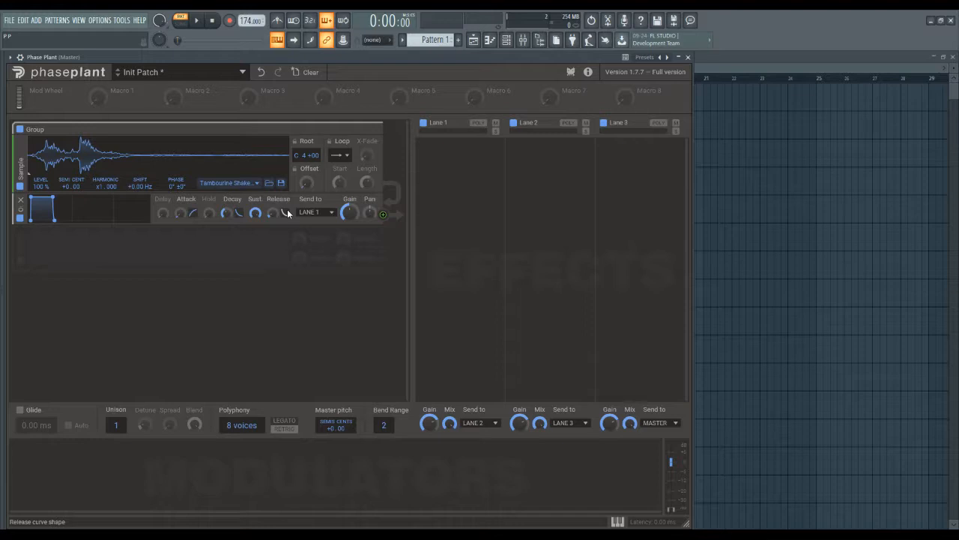
# Add an Analog oscillator with a sine waveform below the output and route it to modulate the sampler's Shift
pyautogui.click(252, 263)
pyautogui.click(282, 285)
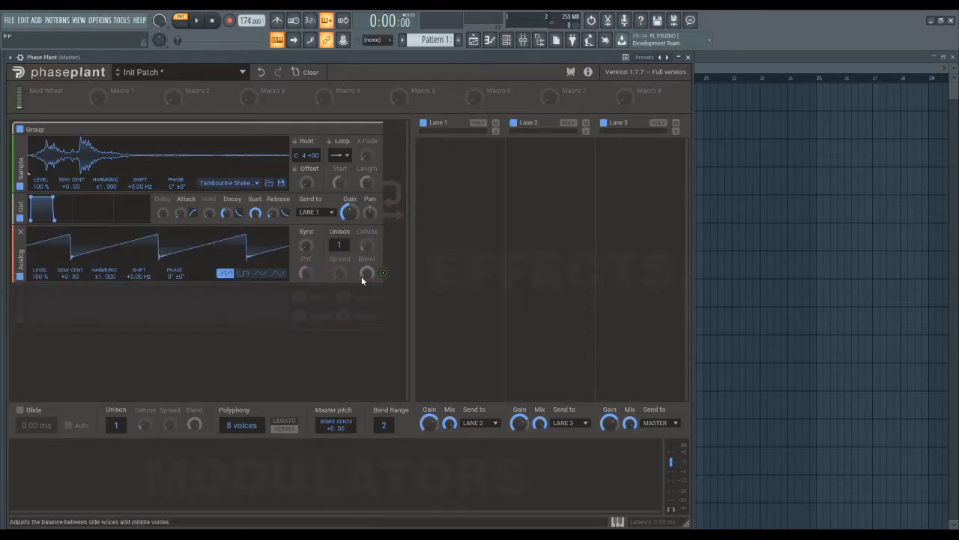
pyautogui.click(279, 273)
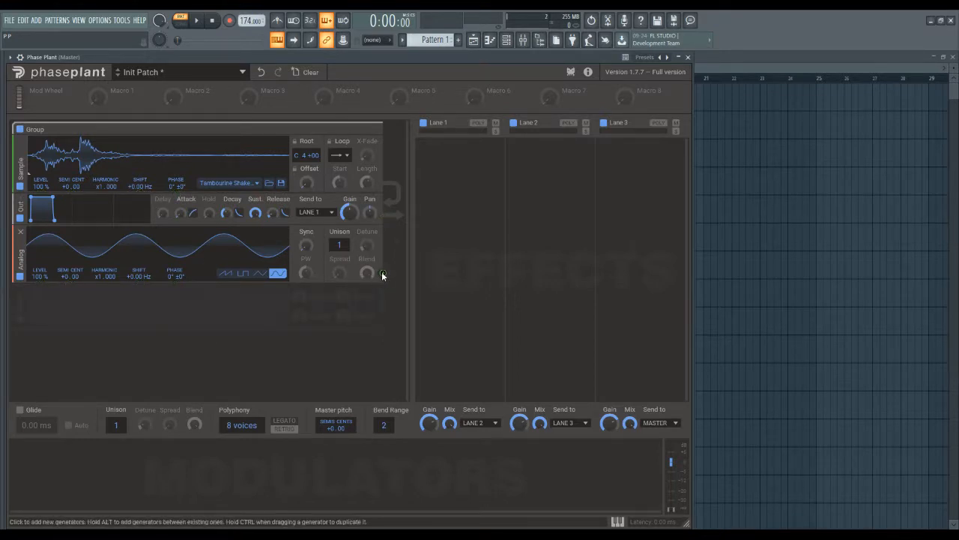
pyautogui.moveTo(383, 275); pyautogui.dragTo(143, 194)
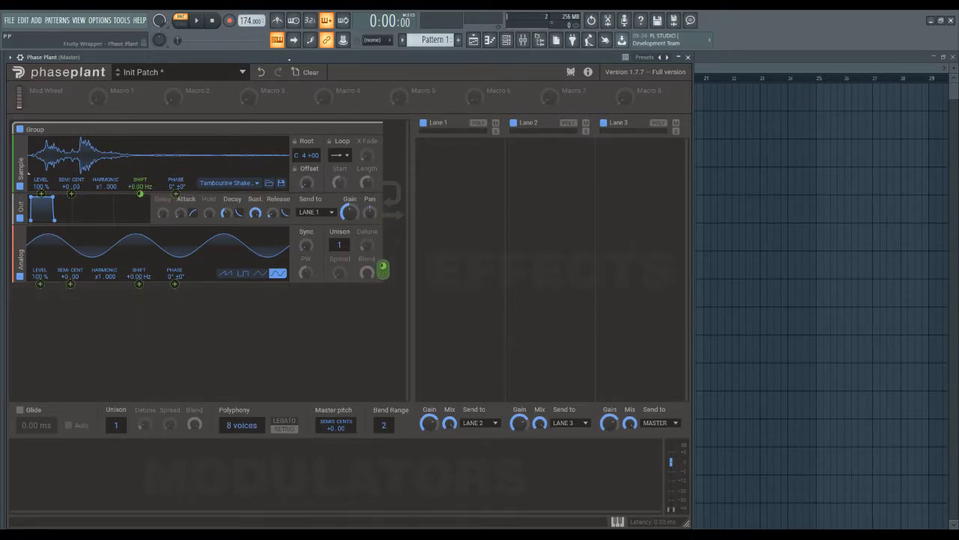
# Load Bass Upright (A1) into the Sample generator and play test notes to audition it
pyautogui.click(243, 182)
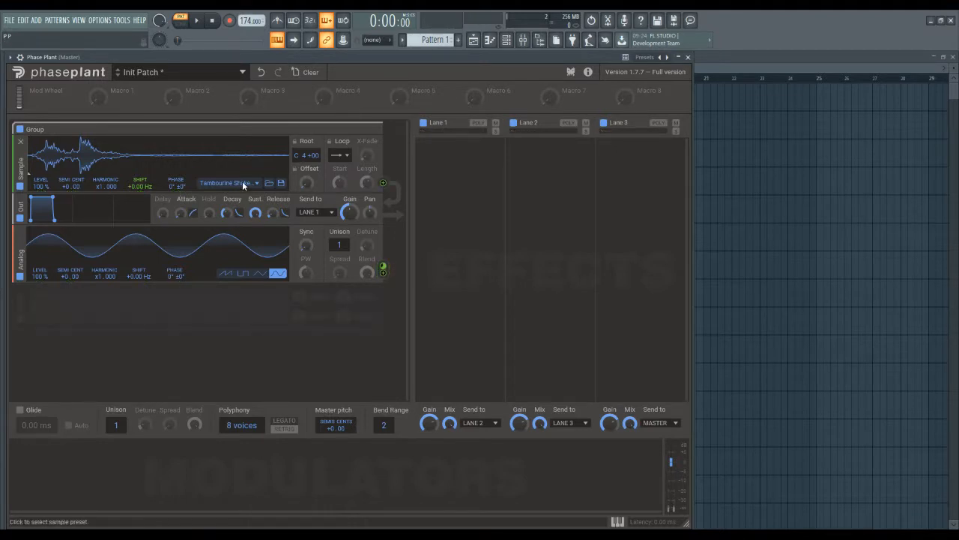
pyautogui.click(243, 183)
pyautogui.click(285, 199)
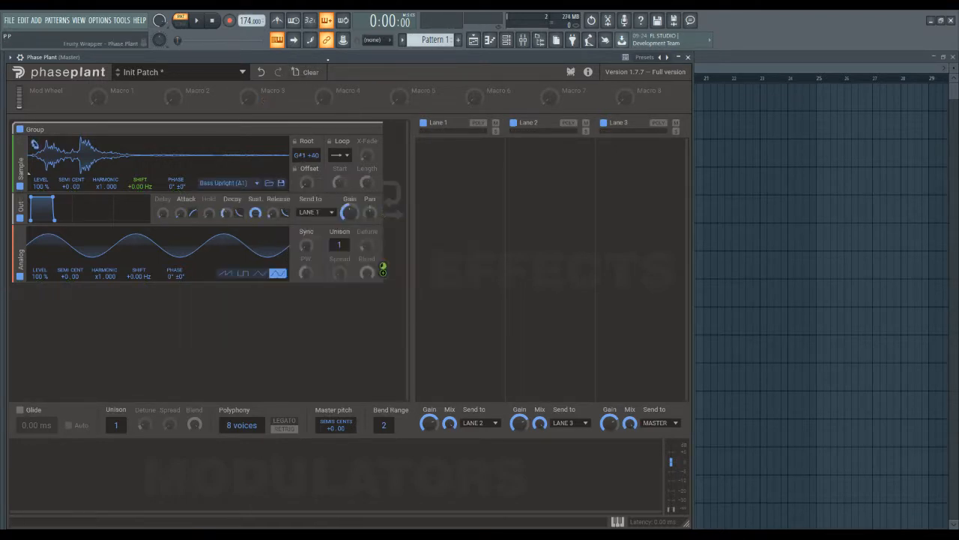
pyautogui.press('c')
pyautogui.press('c')
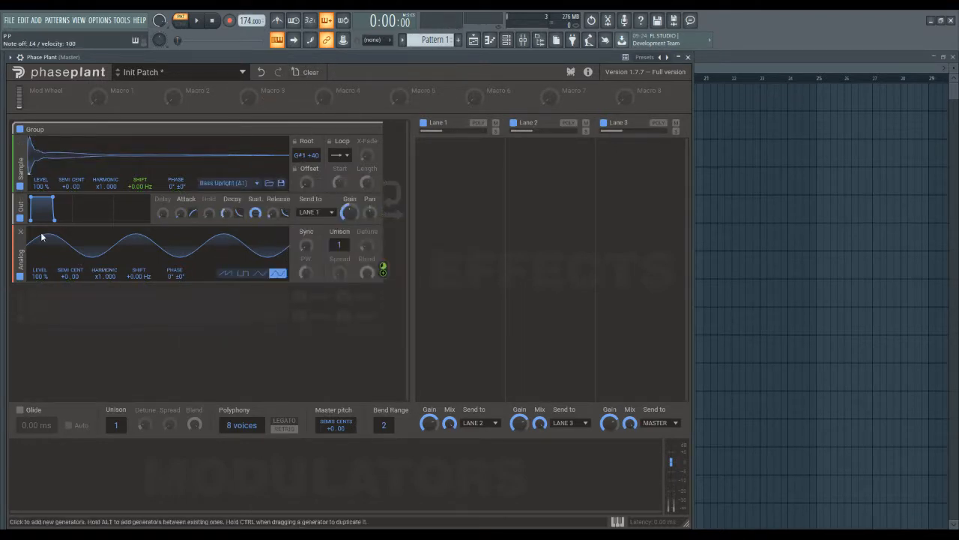
# Remove the Analog oscillator and load Shakuhachi C4 A from the Shakuhachi user folder into the sampler
pyautogui.click(20, 233)
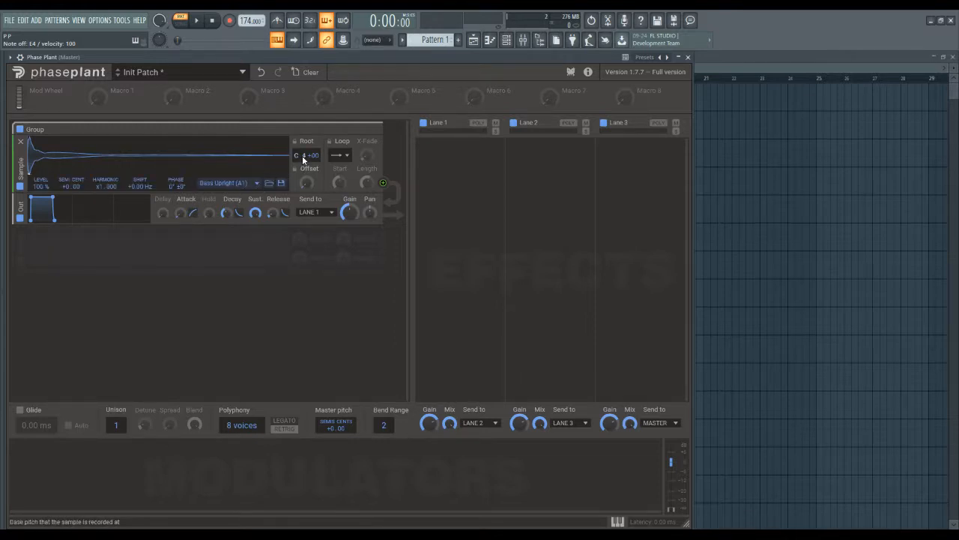
pyautogui.click(244, 186)
pyautogui.moveTo(450, 229)
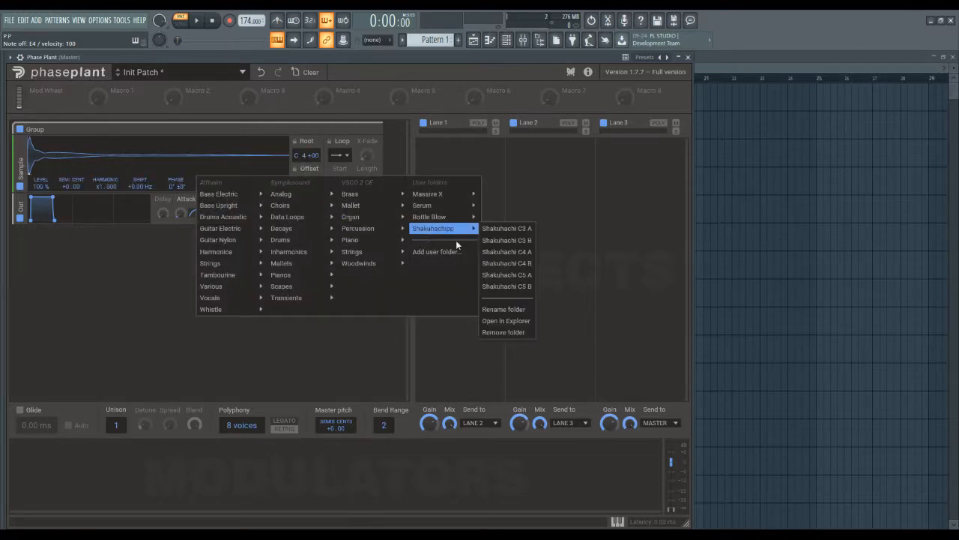
pyautogui.click(507, 252)
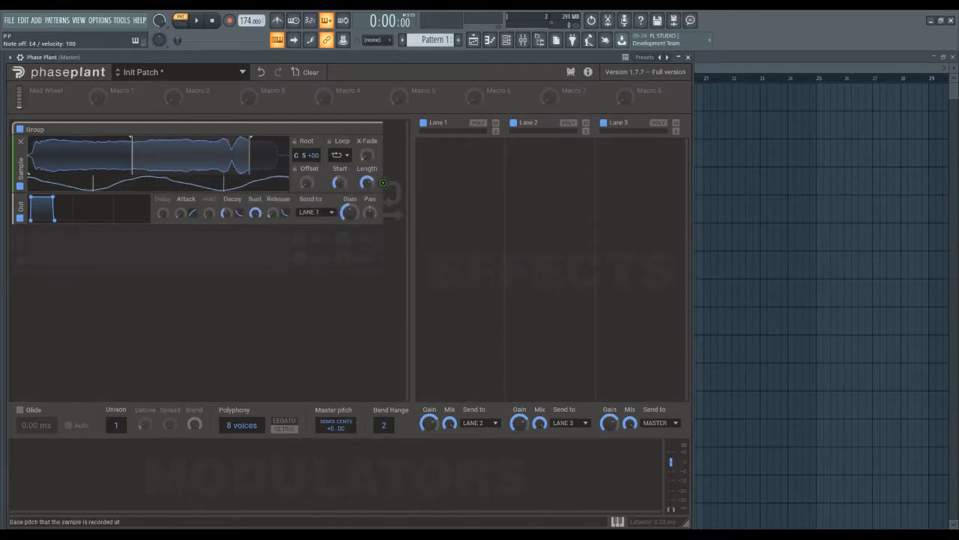
pyautogui.moveTo(302, 157)
pyautogui.mouseDown()
pyautogui.moveTo(303, 141)
pyautogui.moveTo(318, 135)
pyautogui.moveTo(306, 184)
pyautogui.moveTo(305, 141)
pyautogui.moveTo(306, 165)
pyautogui.moveTo(306, 148)
pyautogui.moveTo(317, 156)
pyautogui.mouseUp()
# Load the Hihat noise sample from the Massive X user folder into the sampler
pyautogui.click(243, 185)
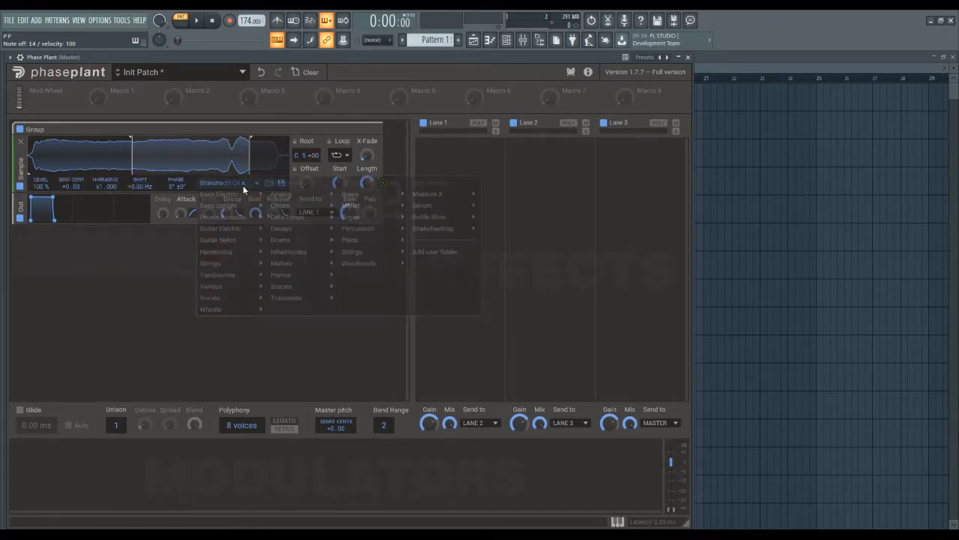
pyautogui.moveTo(441, 223)
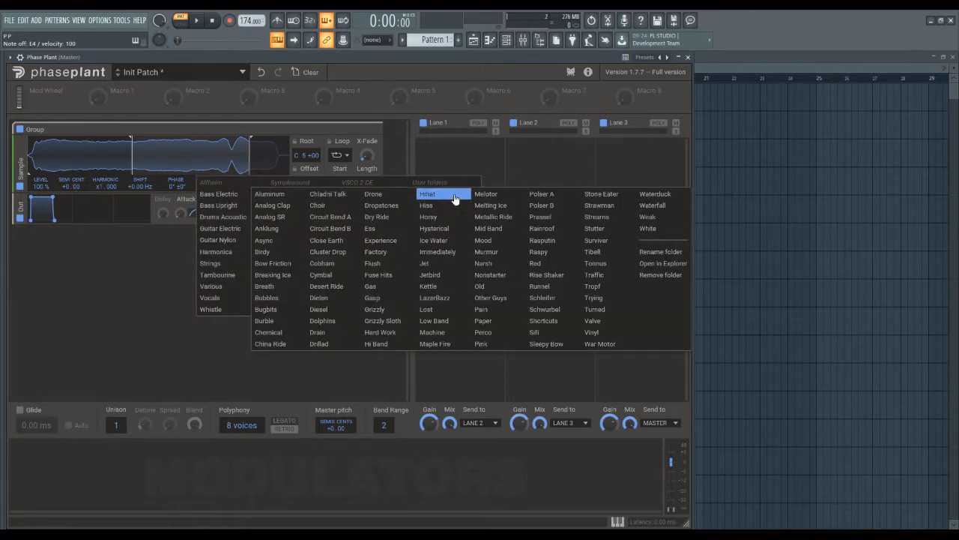
pyautogui.click(455, 198)
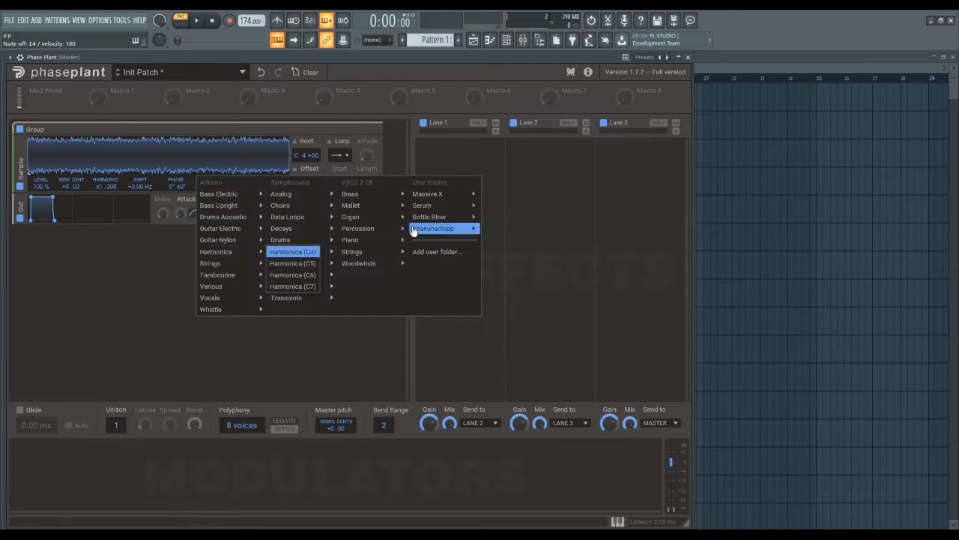
# Load Cello Arco (D3) from the VSCO 2 CE strings and set its root pitch to D 3 +00
pyautogui.moveTo(420, 234)
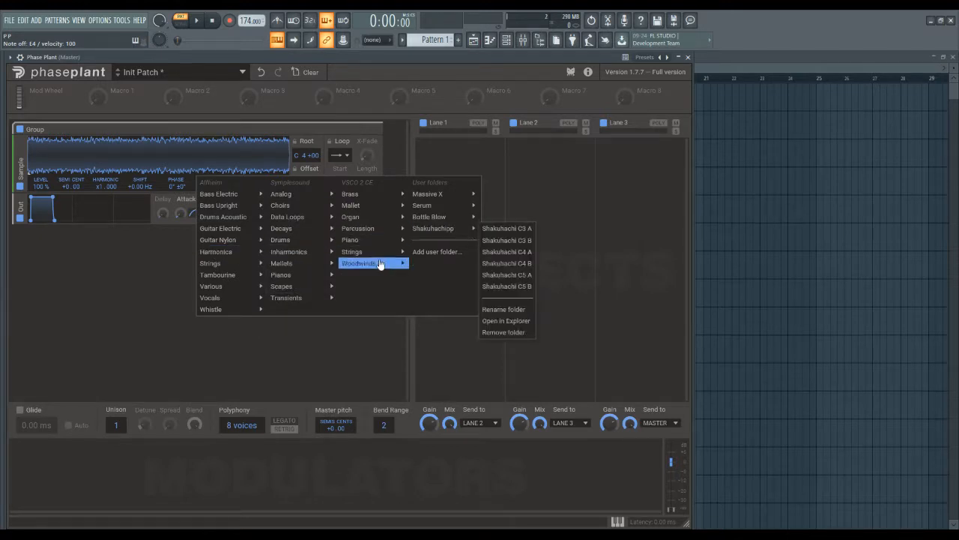
pyautogui.moveTo(380, 257)
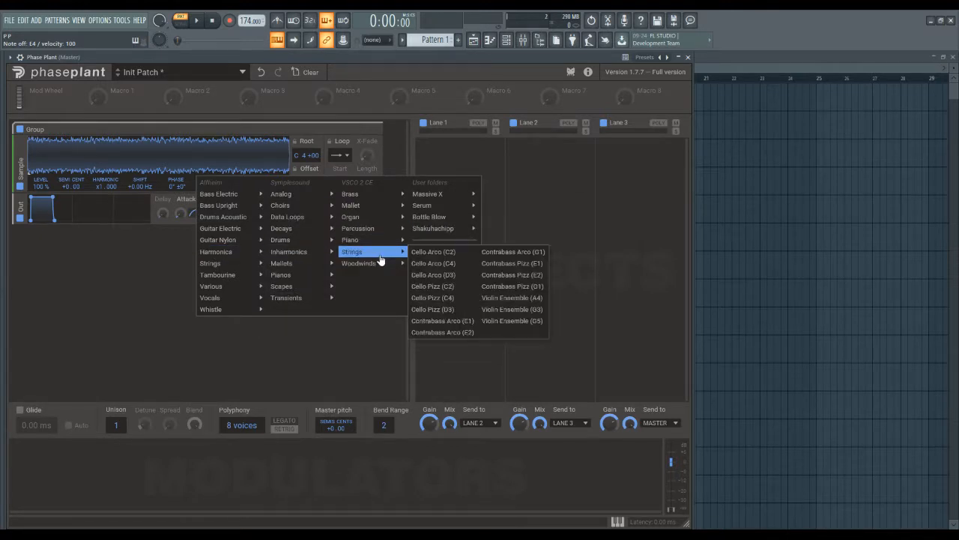
pyautogui.click(434, 275)
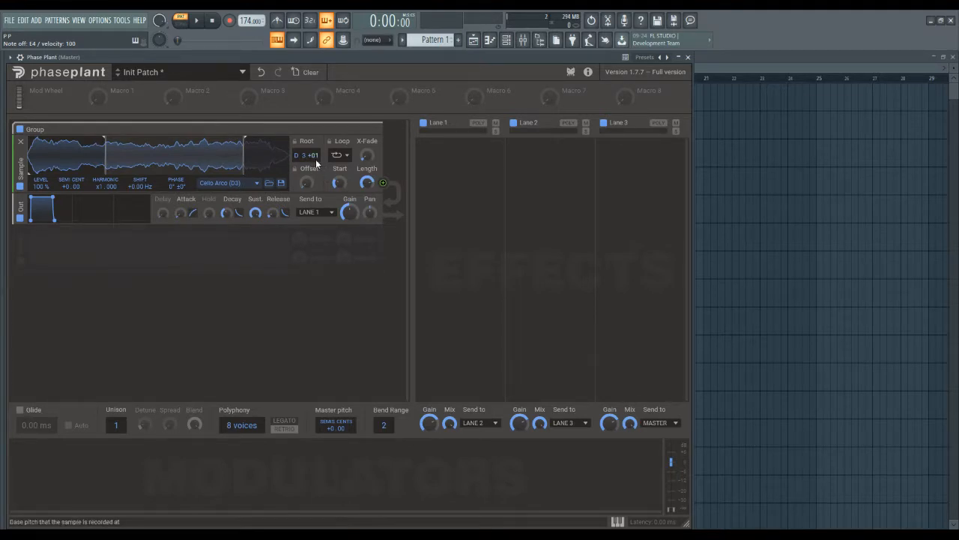
pyautogui.scroll(-1, 315, 159)
pyautogui.moveTo(307, 183); pyautogui.dragTo(306, 163)
# Turn the cello sample's looping off and back on in Infinite mode
pyautogui.click(338, 155)
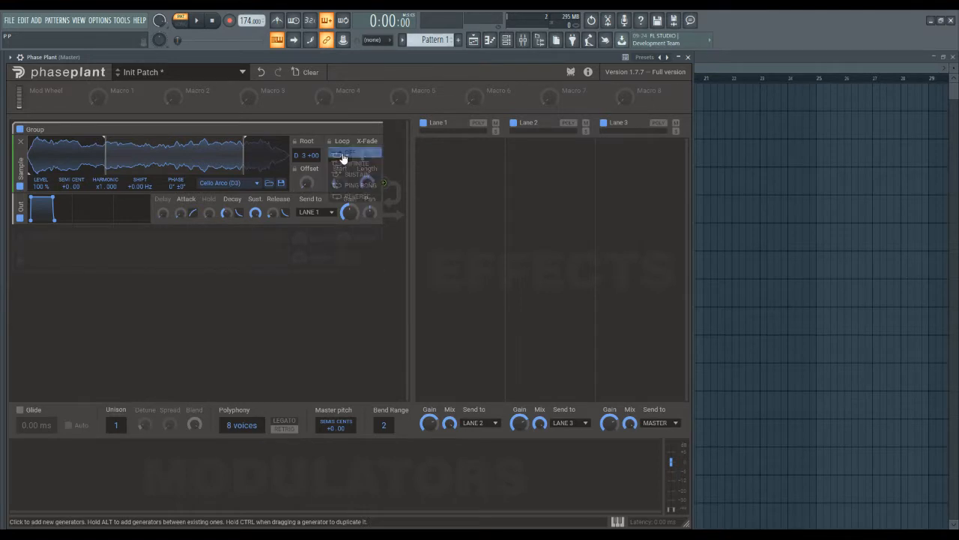
pyautogui.click(347, 153)
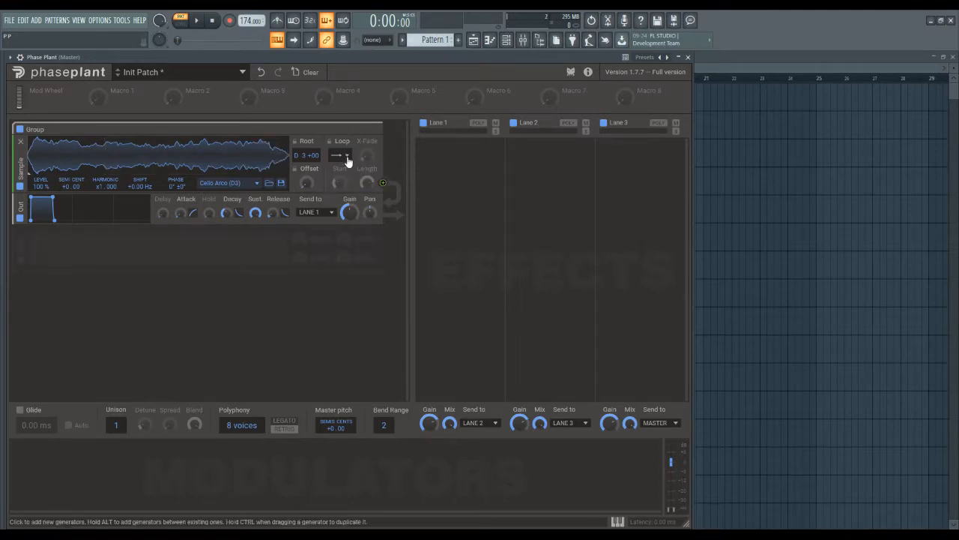
pyautogui.click(347, 158)
pyautogui.click(358, 165)
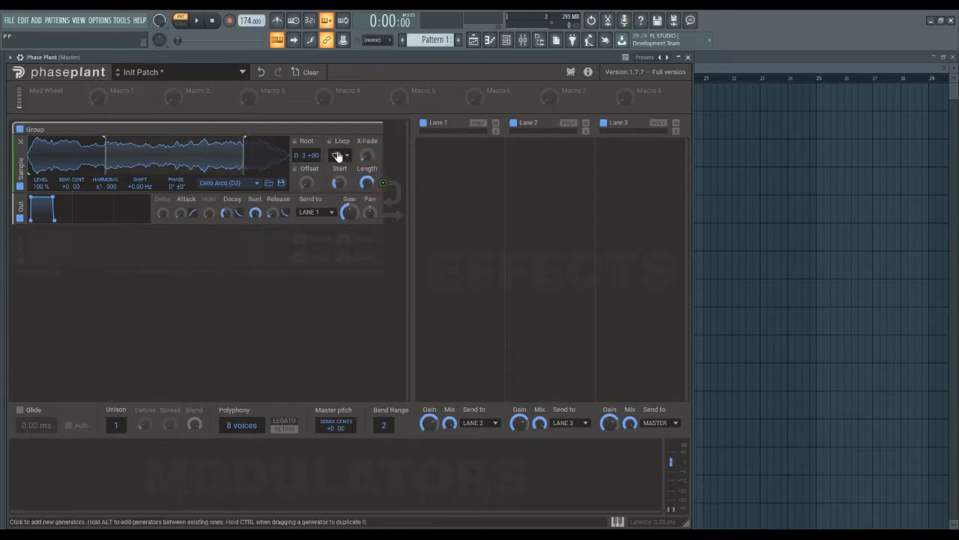
# Set the cello sample's loop mode to Sustain
pyautogui.click(349, 164)
pyautogui.click(375, 64)
pyautogui.click(338, 158)
pyautogui.click(352, 174)
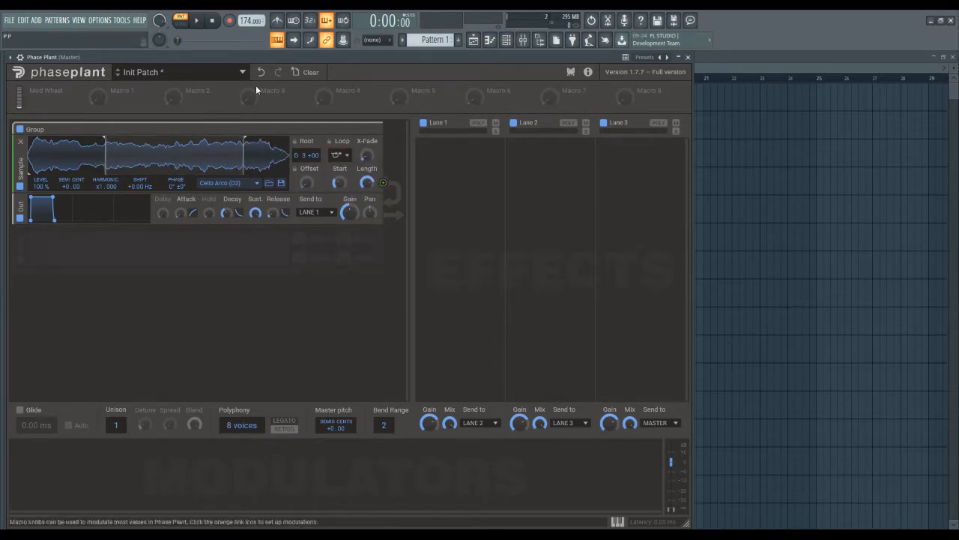
# Narrow the loop region to a short section near the start of the cello sample and raise the loop crossfade to maximum
pyautogui.moveTo(105, 163); pyautogui.dragTo(56, 165)
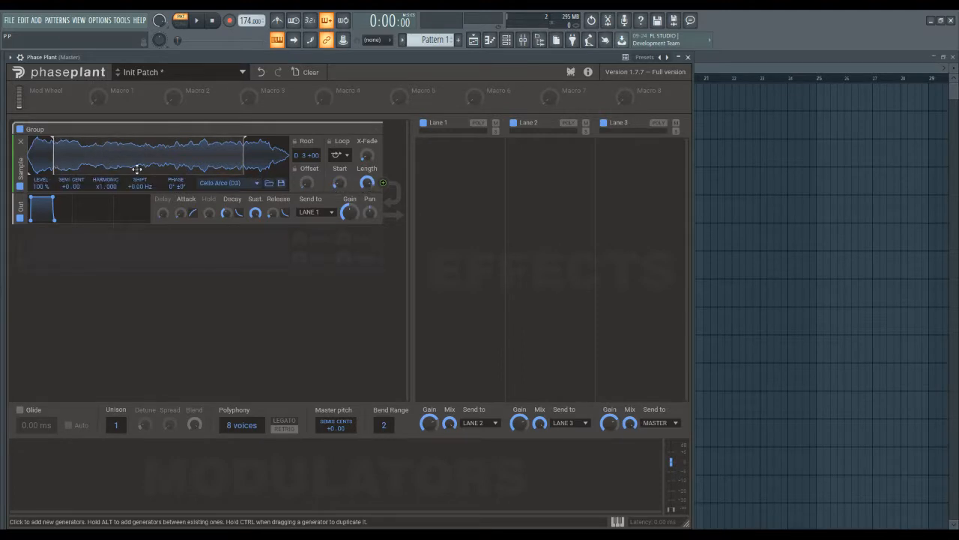
pyautogui.moveTo(242, 158); pyautogui.dragTo(89, 150)
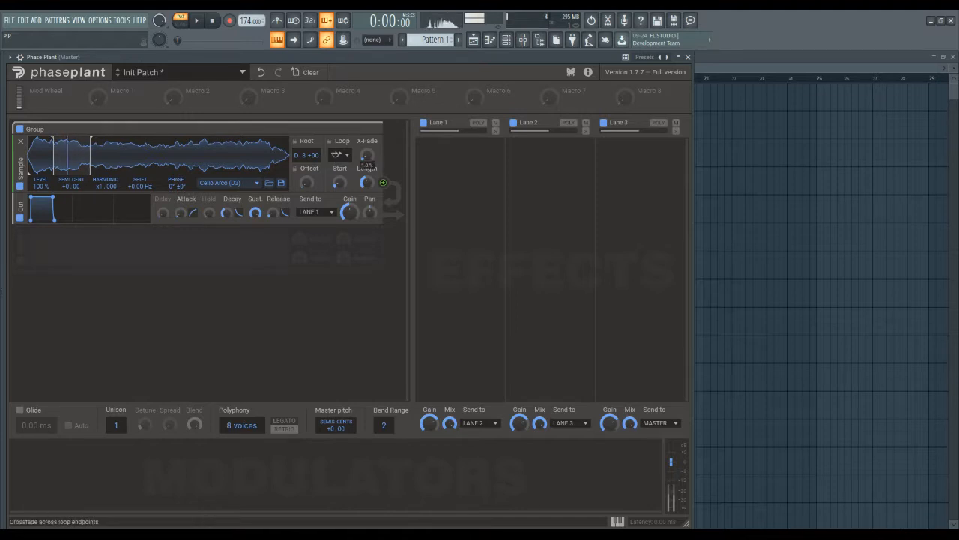
pyautogui.moveTo(366, 155); pyautogui.dragTo(369, 111)
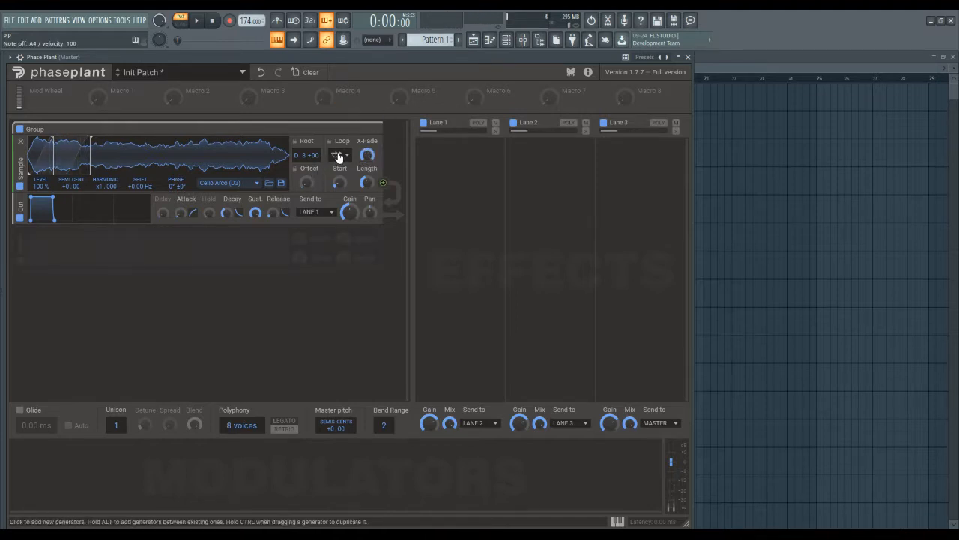
# Set the loop mode to Infinite and extend the loop end to nearly the middle of the cello sample
pyautogui.click(338, 156)
pyautogui.click(367, 165)
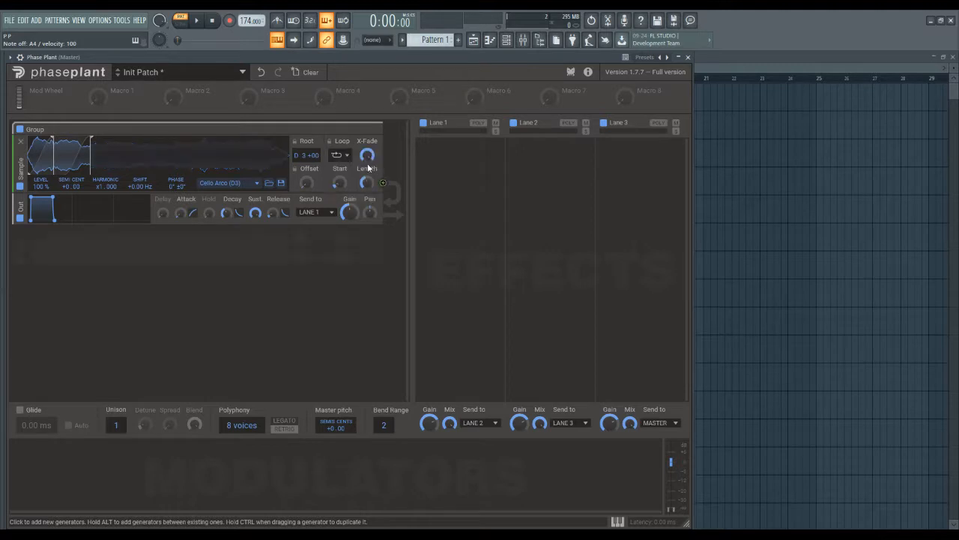
pyautogui.moveTo(91, 163)
pyautogui.mouseDown()
pyautogui.moveTo(222, 165)
pyautogui.moveTo(144, 165)
pyautogui.mouseUp()
# Set the cello sample's loop mode to Ping Pong
pyautogui.click(338, 155)
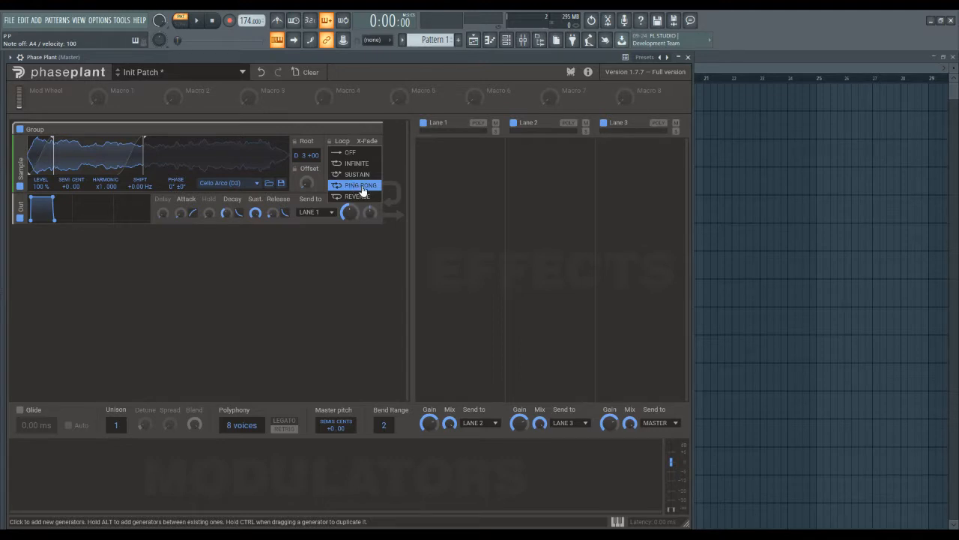
pyautogui.click(363, 186)
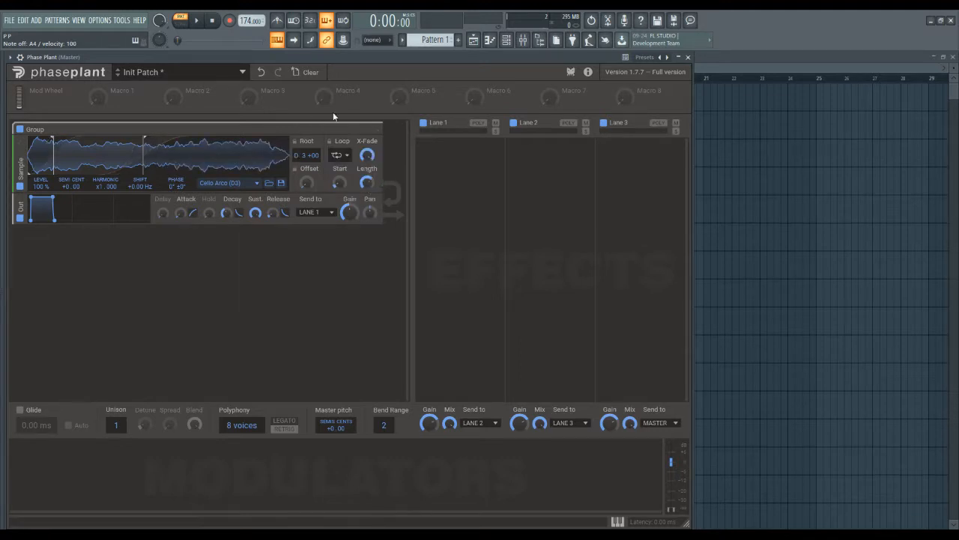
pyautogui.click(339, 158)
pyautogui.click(353, 114)
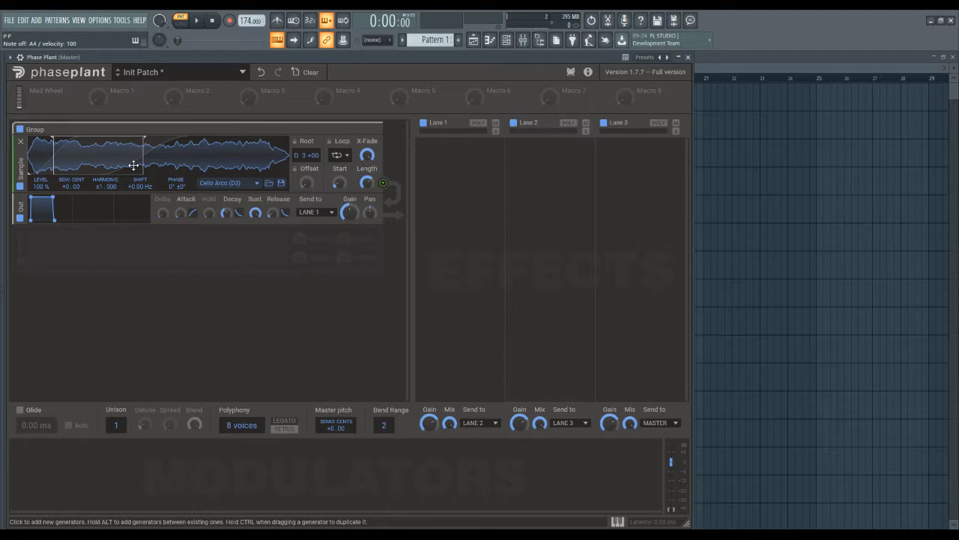
# Set the cello sample's loop mode to Reverse
pyautogui.click(337, 155)
pyautogui.click(352, 195)
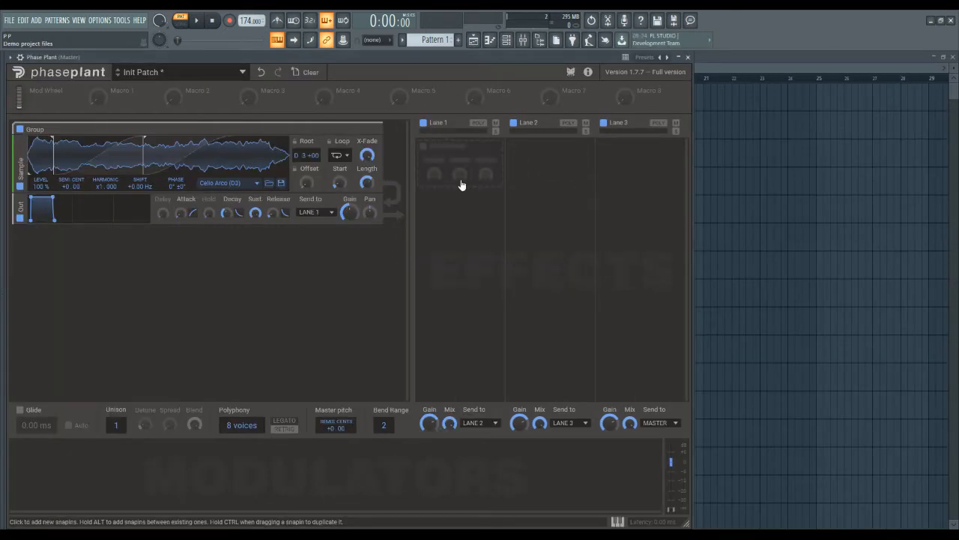
# Lower the loop crossfade to a small amount and narrow the loop region to a short section within the first third of the cello sample
pyautogui.moveTo(369, 158); pyautogui.dragTo(369, 225)
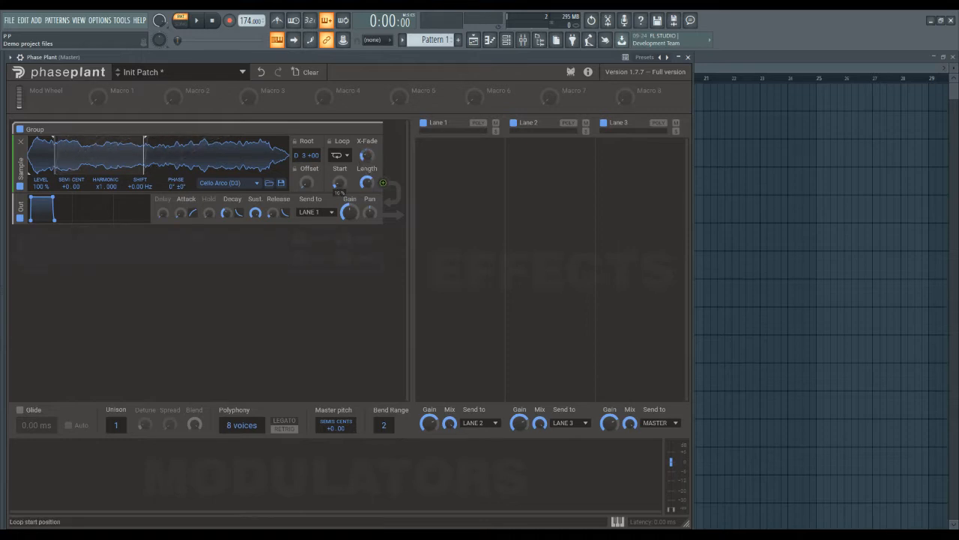
pyautogui.moveTo(340, 183)
pyautogui.mouseDown()
pyautogui.moveTo(339, 135)
pyautogui.moveTo(339, 185)
pyautogui.moveTo(339, 158)
pyautogui.moveTo(361, 212)
pyautogui.moveTo(344, 164)
pyautogui.moveTo(344, 195)
pyautogui.moveTo(362, 208)
pyautogui.moveTo(340, 171)
pyautogui.moveTo(340, 196)
pyautogui.mouseUp()
pyautogui.click(341, 156)
pyautogui.click(353, 188)
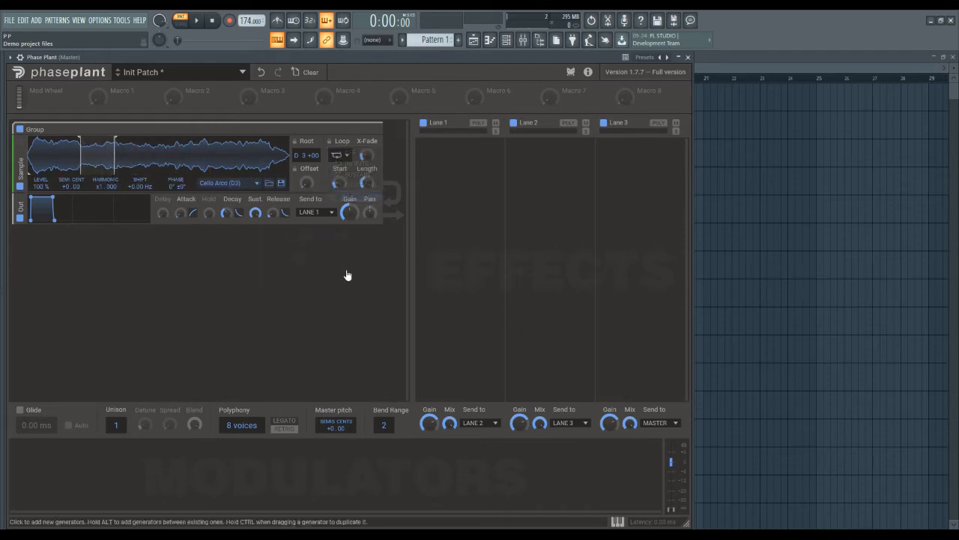
# Lock the sample's loop and root settings against sample changes and set the root pitch to C 4
pyautogui.click(329, 141)
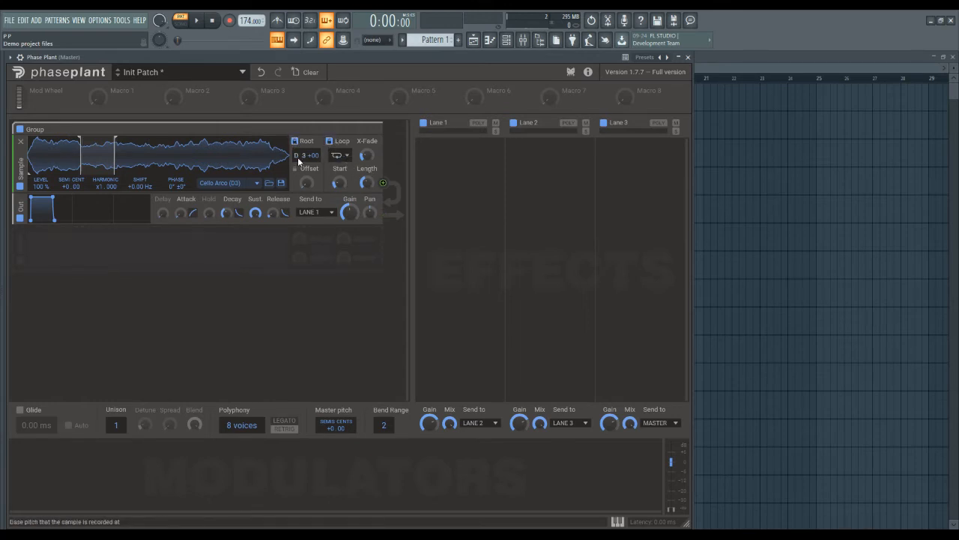
pyautogui.click(296, 142)
pyautogui.moveTo(302, 156); pyautogui.dragTo(301, 140)
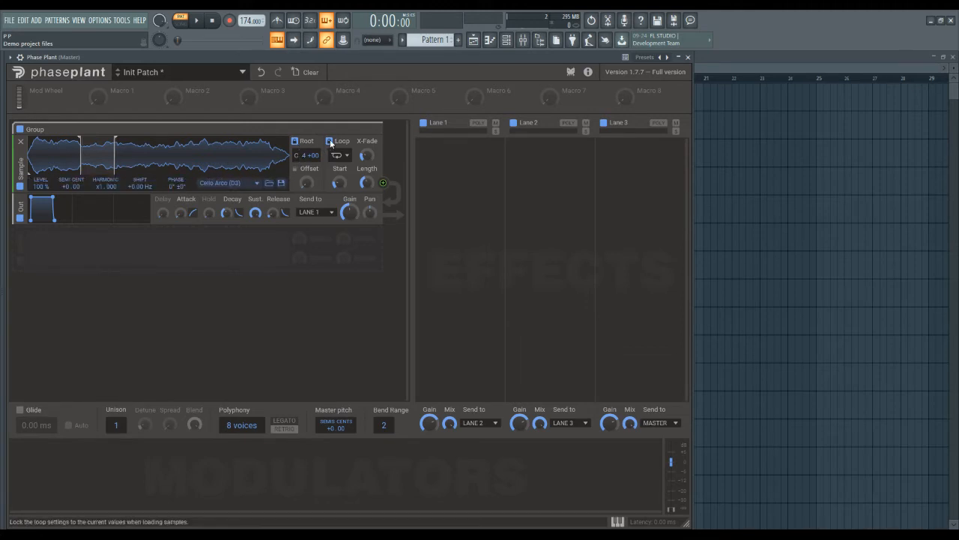
pyautogui.click(330, 141)
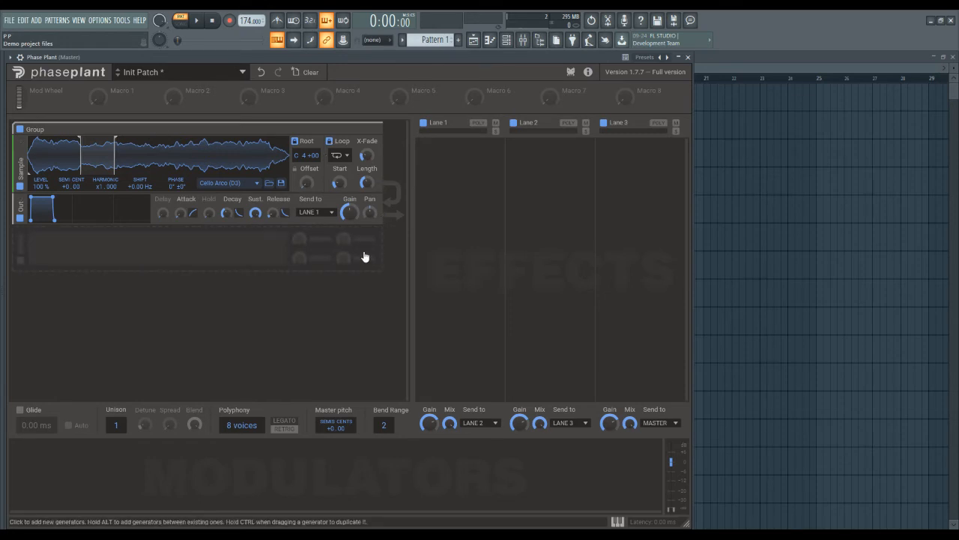